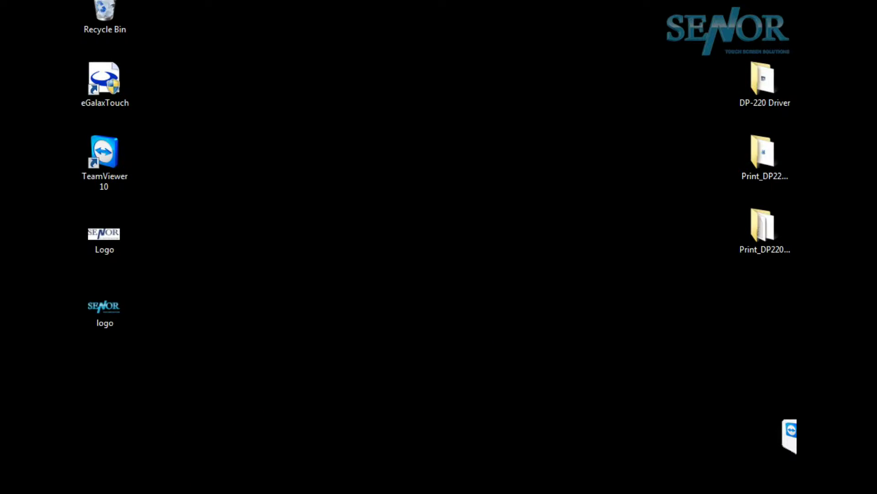
left_click(209, 480)
left_click(240, 10)
type("www.senortech.com.au/")
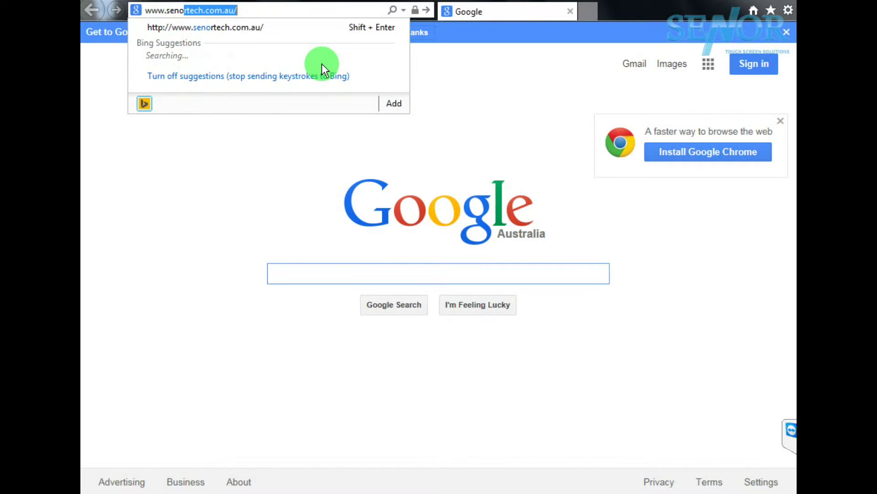
key("Return")
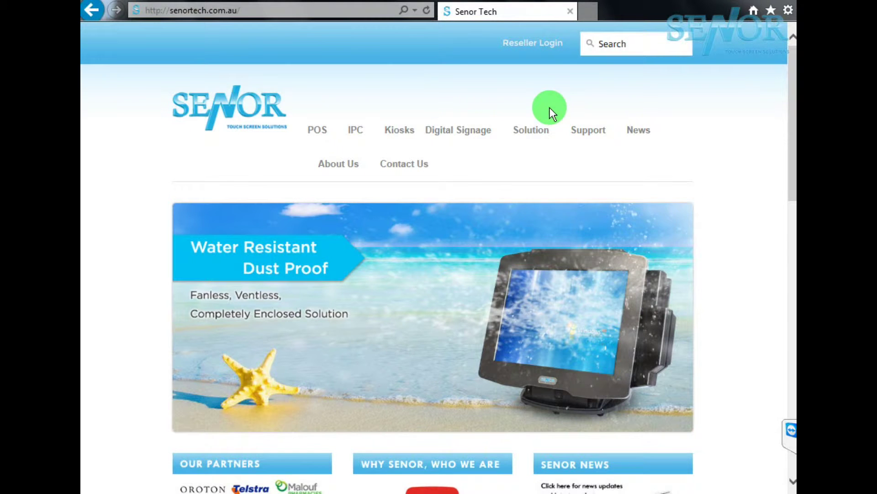
mouse_move(585, 134)
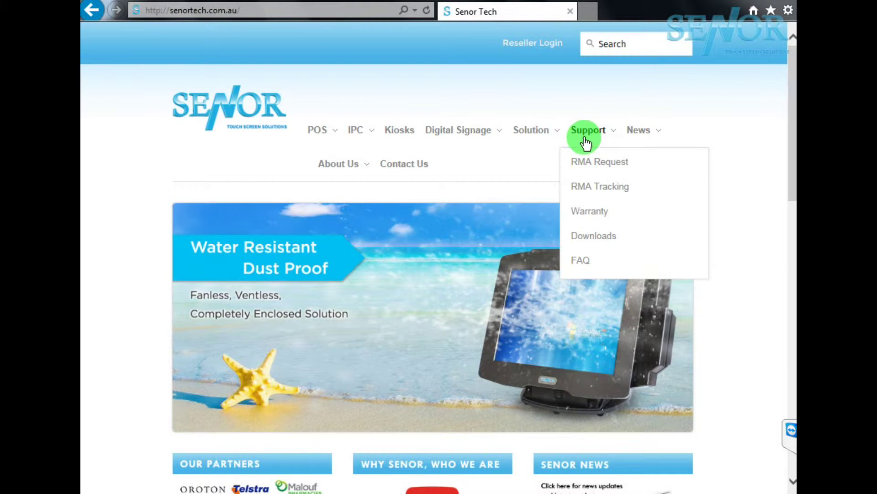
left_click(593, 238)
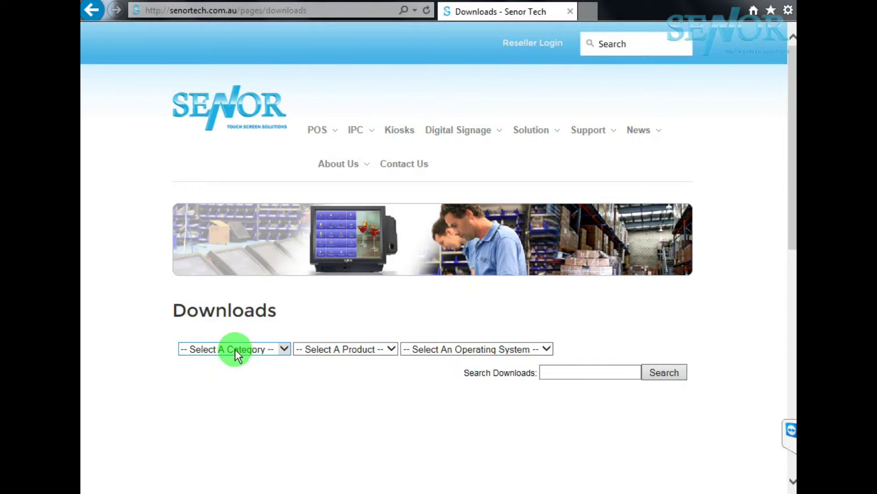
Filter the downloads by POS Printer, DP-220 Dot Matrix Printer and Windows7/Vista/POSReady7 32bit, and locate the Ethernet Utility Tool.
left_click(236, 349)
left_click(224, 393)
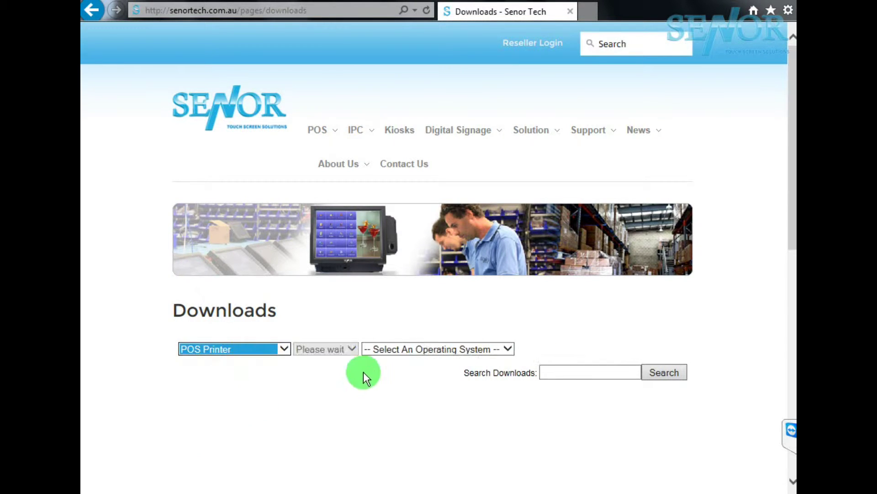
left_click(358, 351)
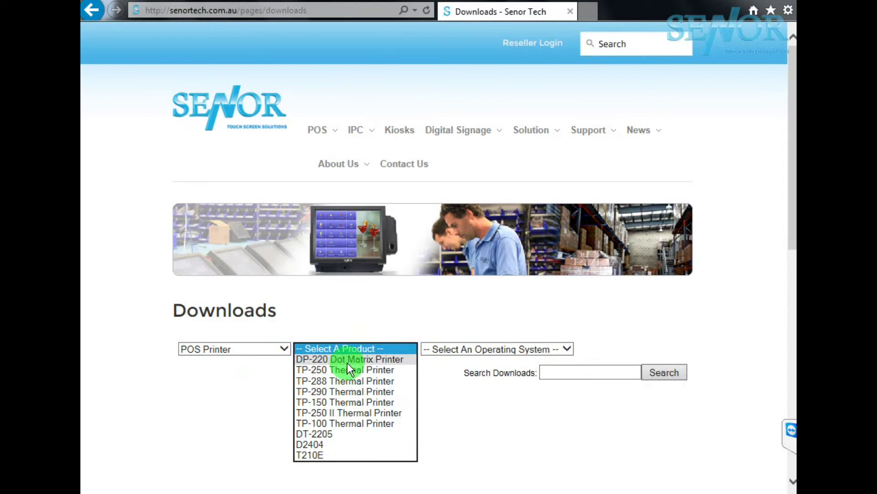
left_click(347, 361)
left_click(467, 349)
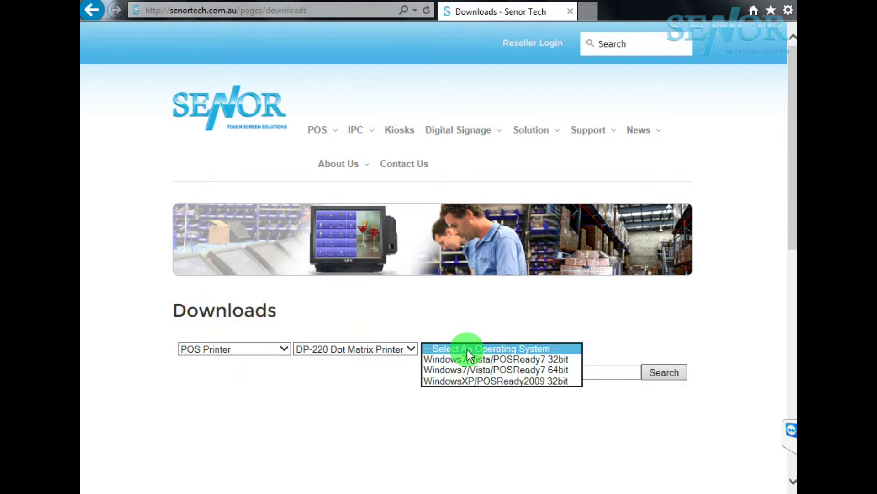
left_click(519, 360)
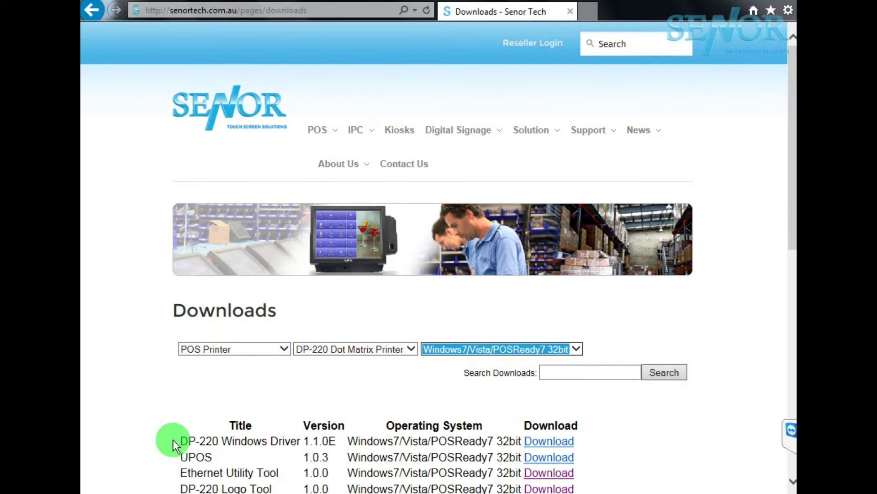
scroll(155, 425, "down", 3)
left_click_drag(182, 330, 327, 336)
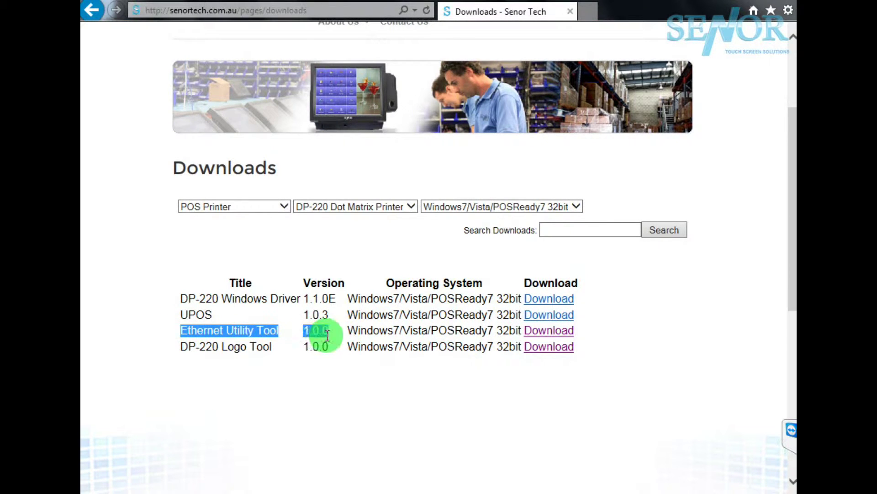
left_click(333, 396)
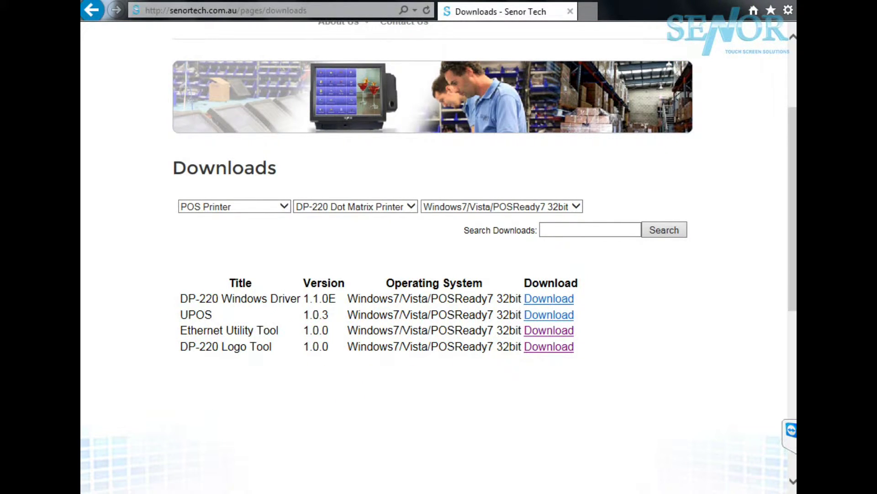
Run Setup from the Print_DP220_Net folder on the desktop and minimize the folder window.
key("super+d")
left_click(764, 168)
double_click(766, 172)
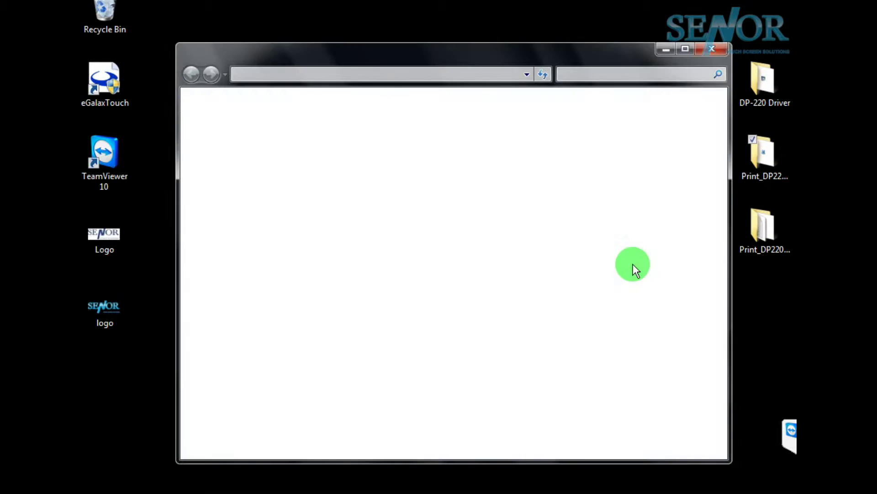
double_click(346, 140)
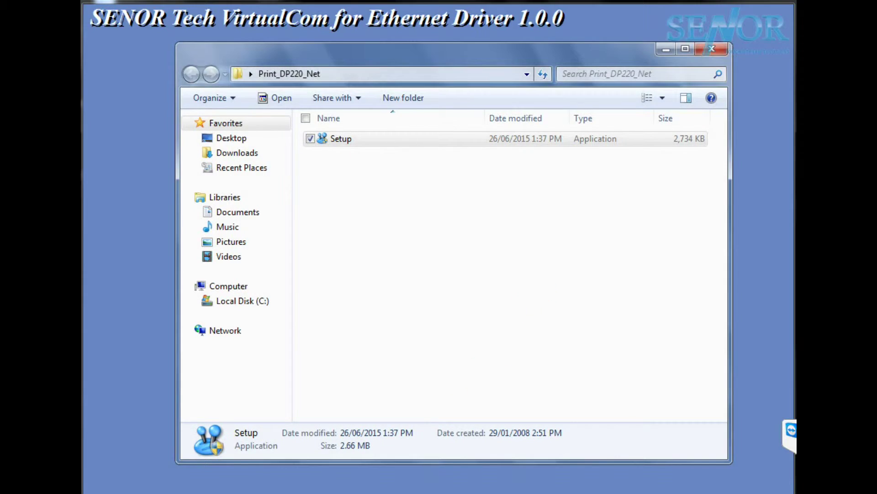
left_click(665, 50)
Accept the license agreement and install the SENOR Tech VirtualCom for Ethernet Driver with the Complete setup type.
left_click(505, 420)
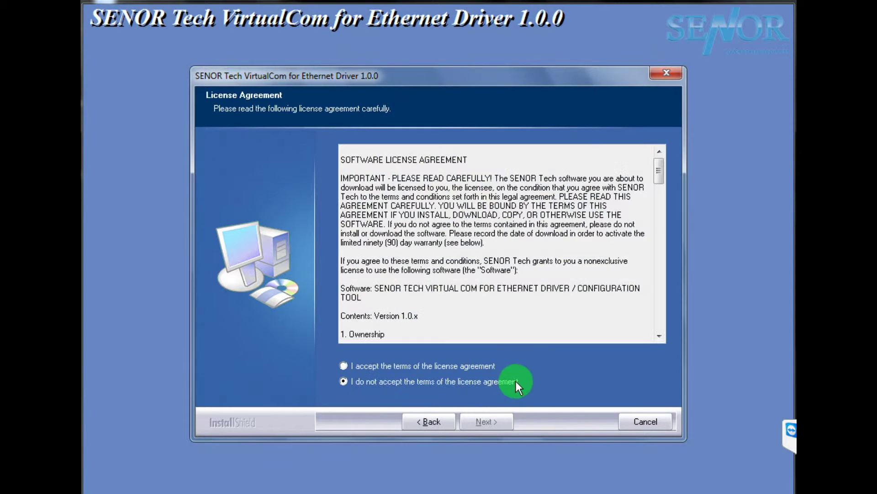
left_click(402, 368)
left_click(488, 427)
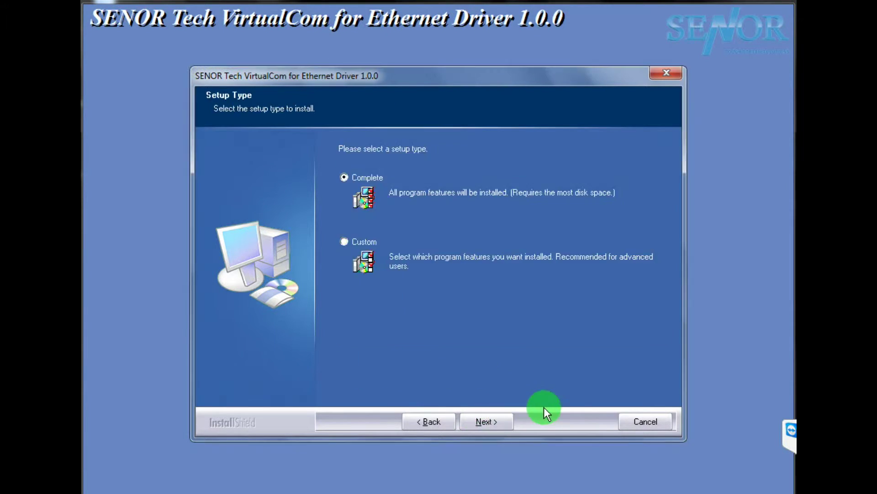
left_click(476, 425)
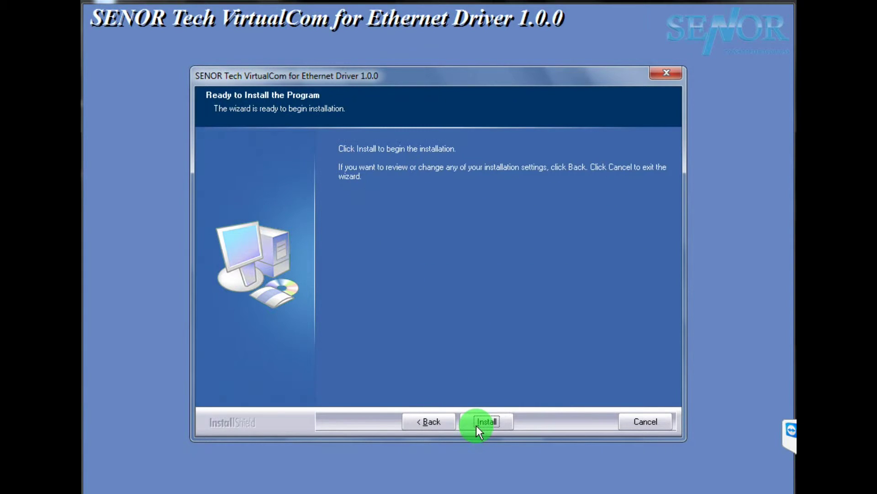
left_click(476, 425)
Run ipconfig in a command prompt to check the computer's network settings, and minimize the window.
left_click(119, 489)
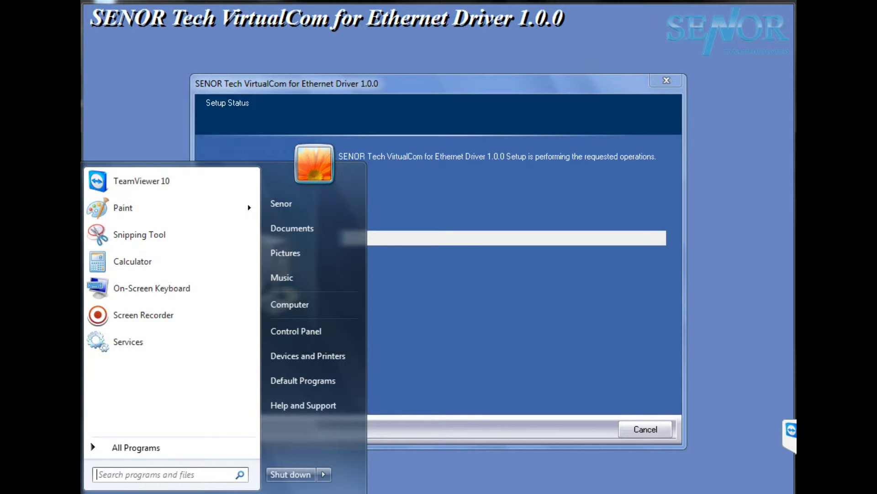
type("cmd")
key("Return")
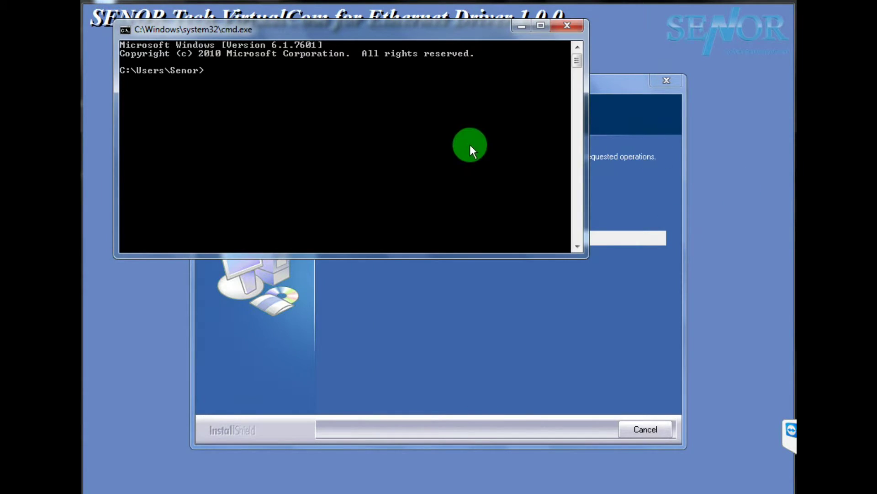
type("ipconfig")
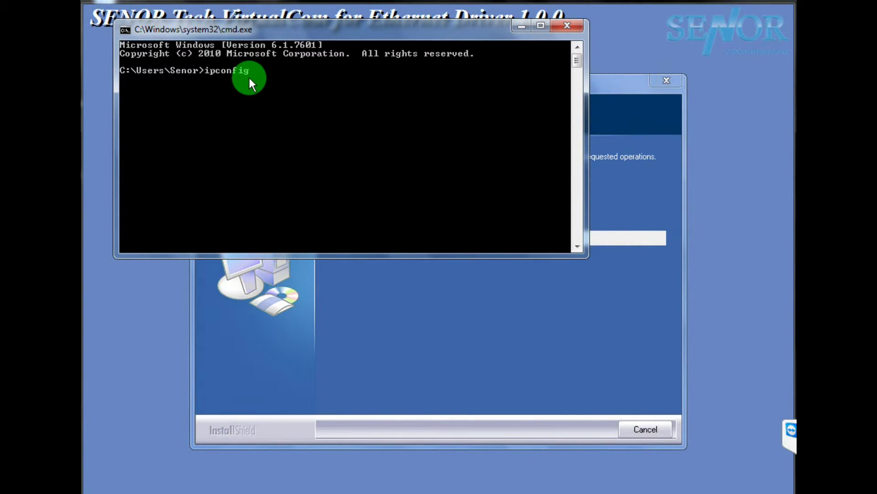
key("Return")
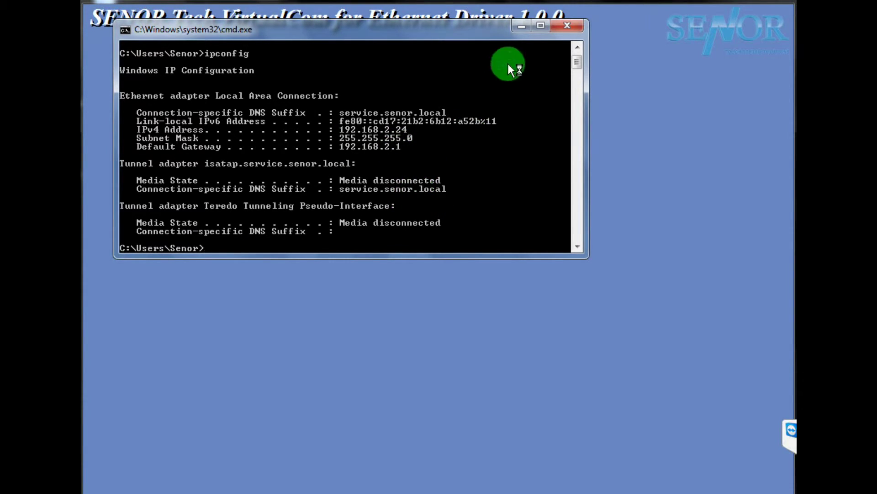
left_click(521, 27)
Leave the driver installer, launch the SENOR Tech VCOM4NET Configuration Tool and search for network printers.
left_click(446, 257)
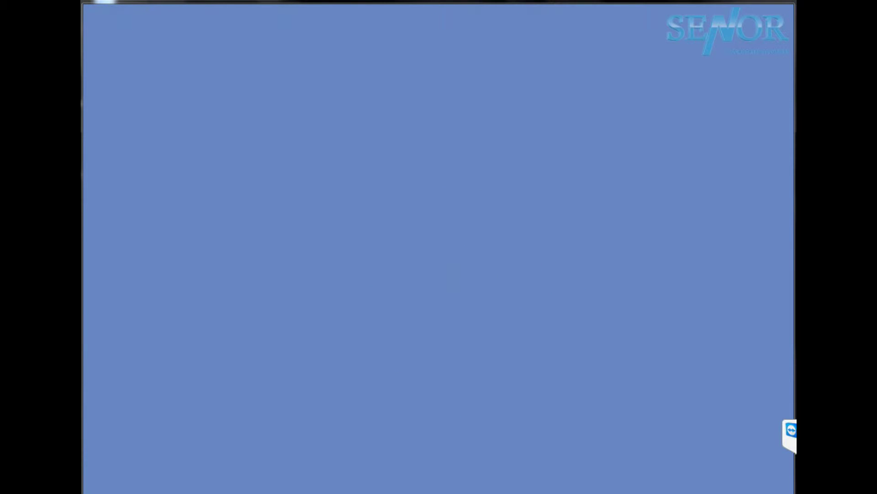
key("super")
left_click(149, 342)
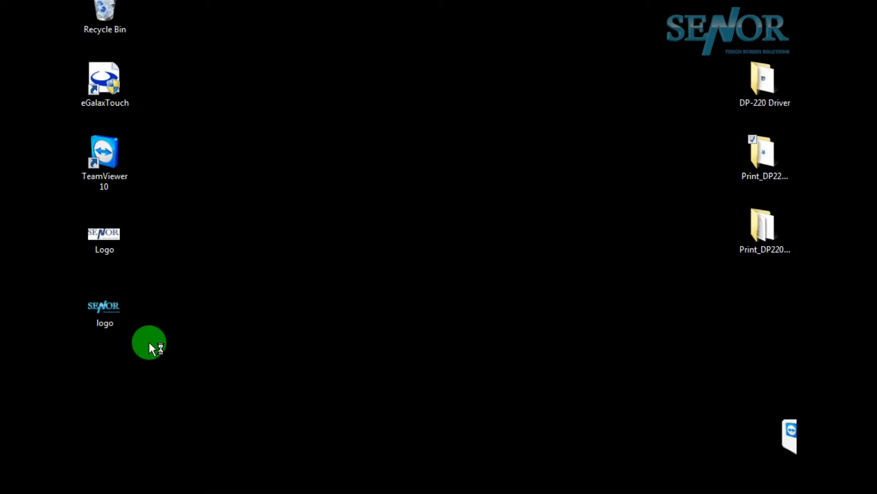
left_click_drag(490, 141, 451, 136)
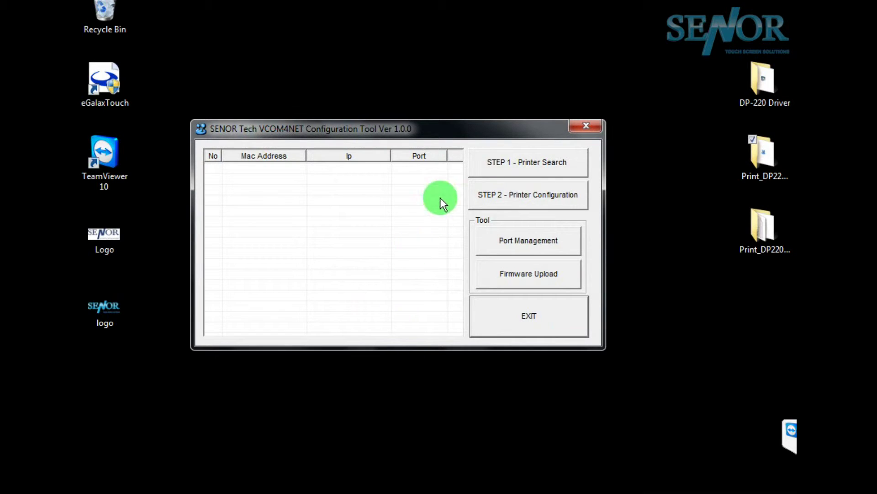
left_click_drag(438, 129, 433, 126)
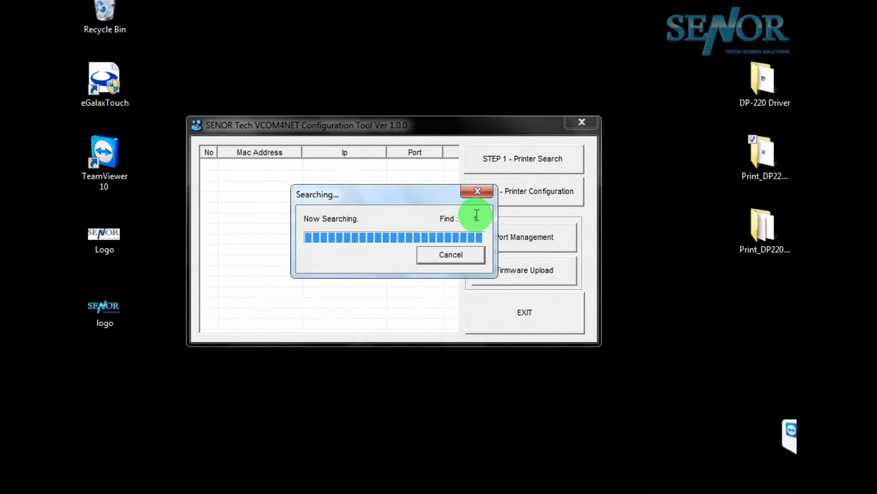
Open the configuration of the listed printer and set its IP address to 192.168.2.220.
left_click(325, 168)
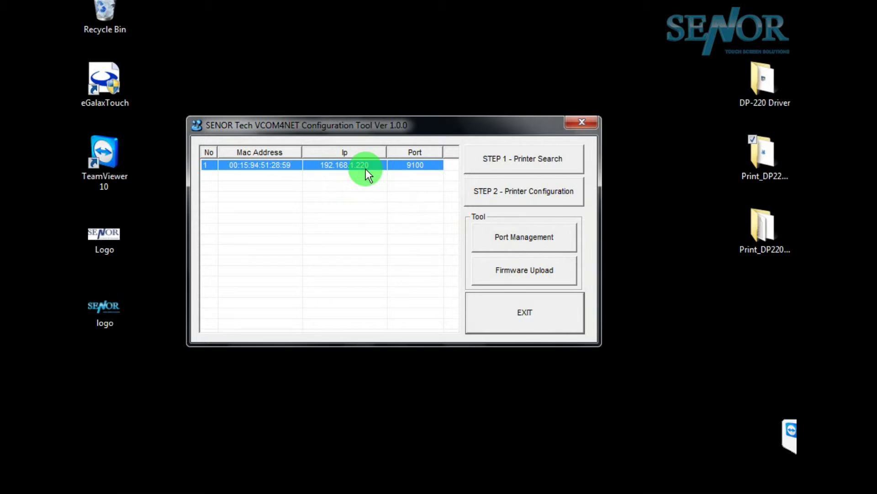
left_click(515, 188)
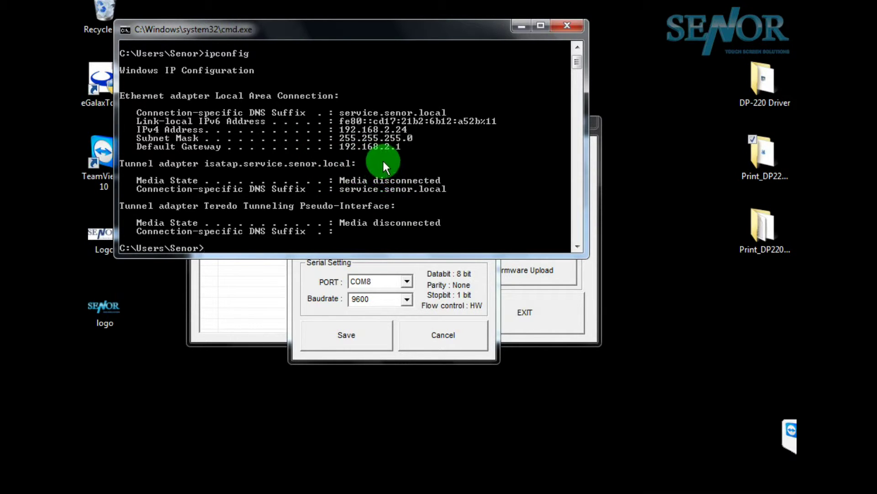
left_click(522, 26)
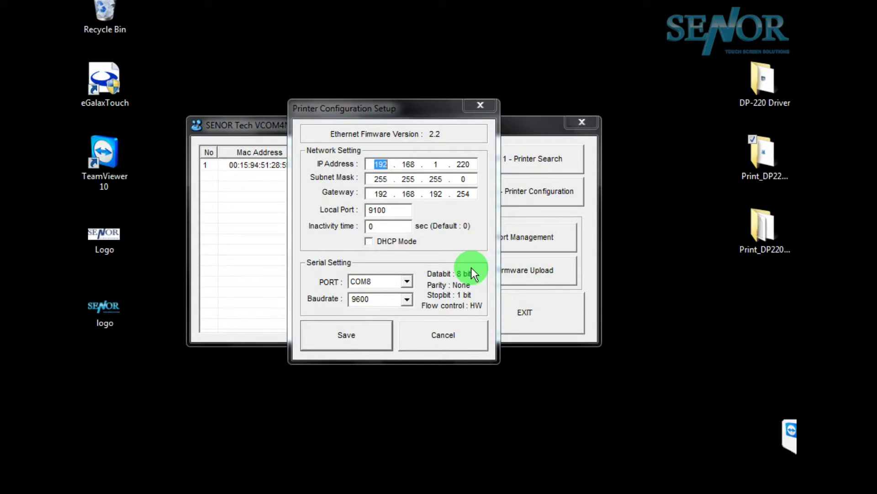
left_click(440, 165)
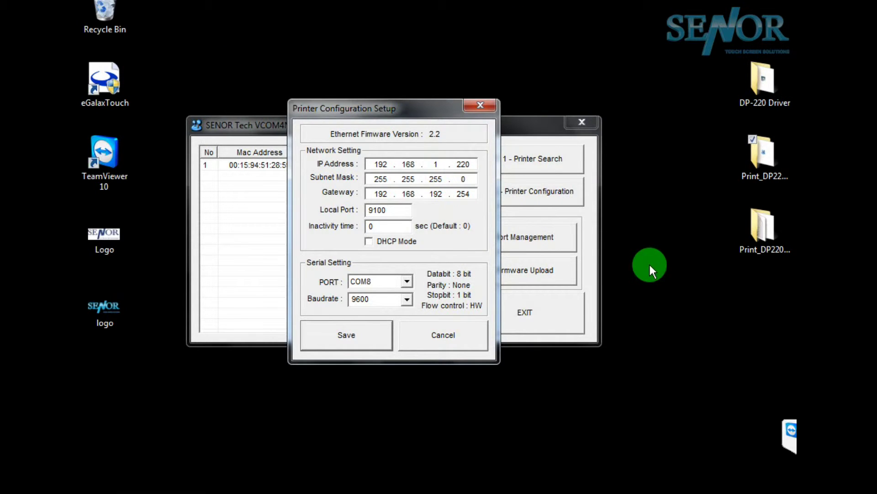
type("2")
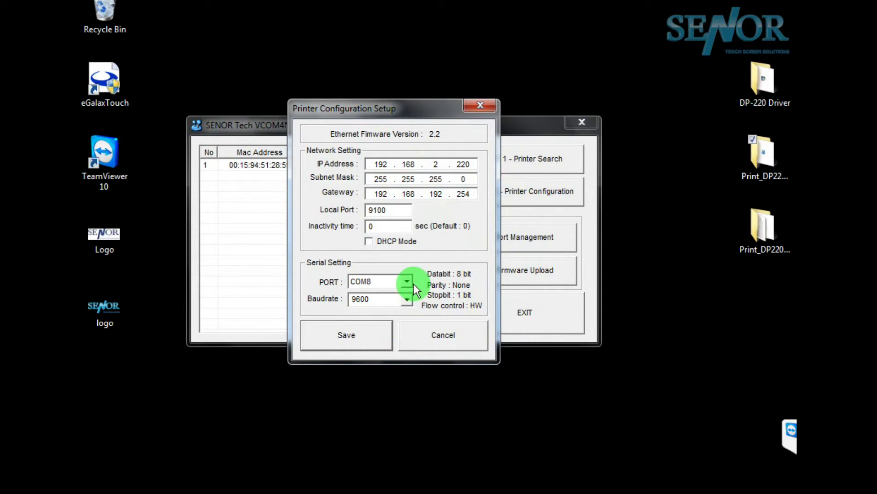
Save the printer configuration with DHCP mode off, and search for the printer again to check its address.
left_click(368, 241)
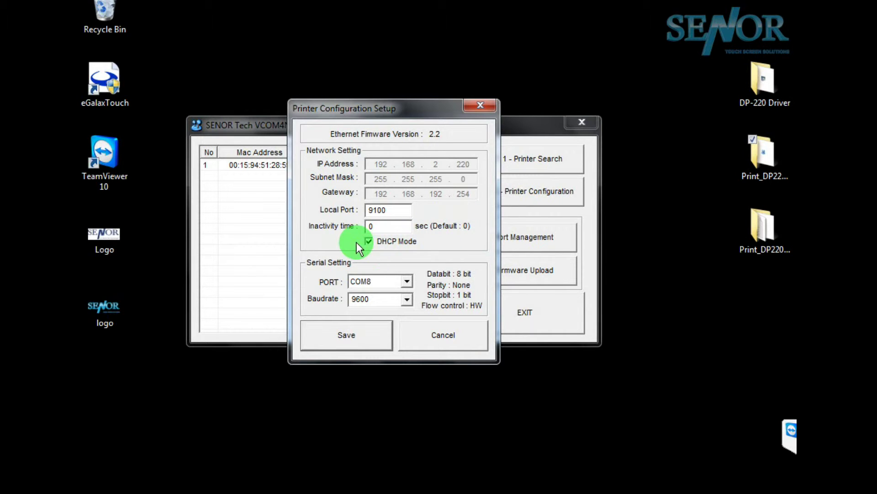
left_click(371, 244)
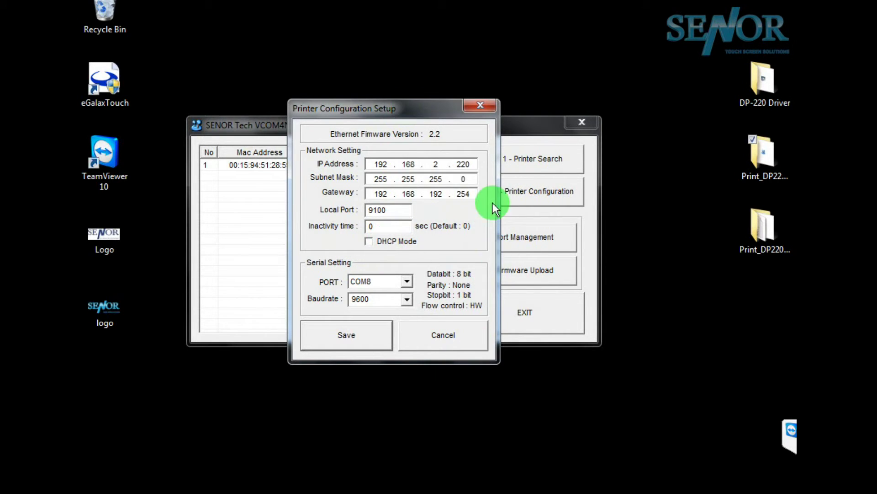
double_click(471, 167)
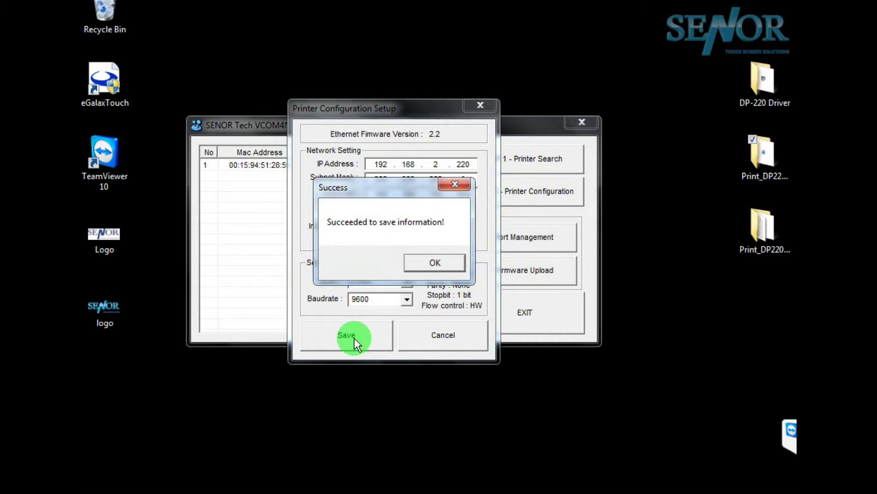
key("Return")
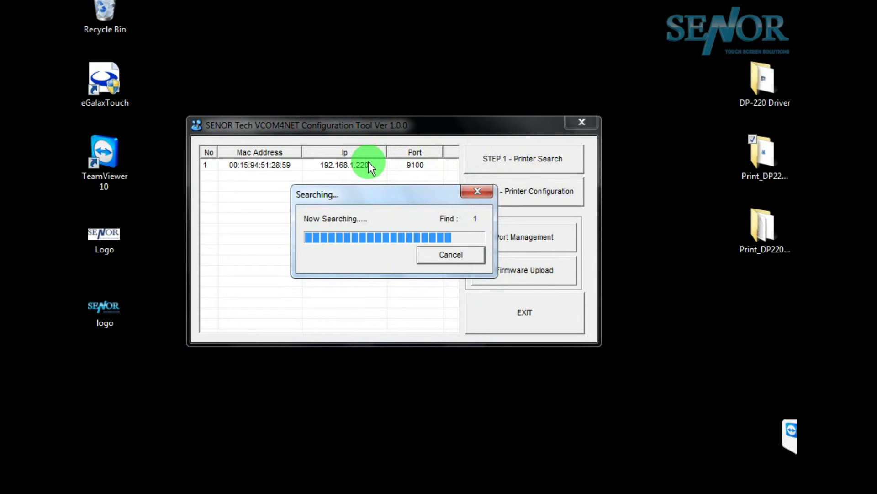
left_click(369, 168)
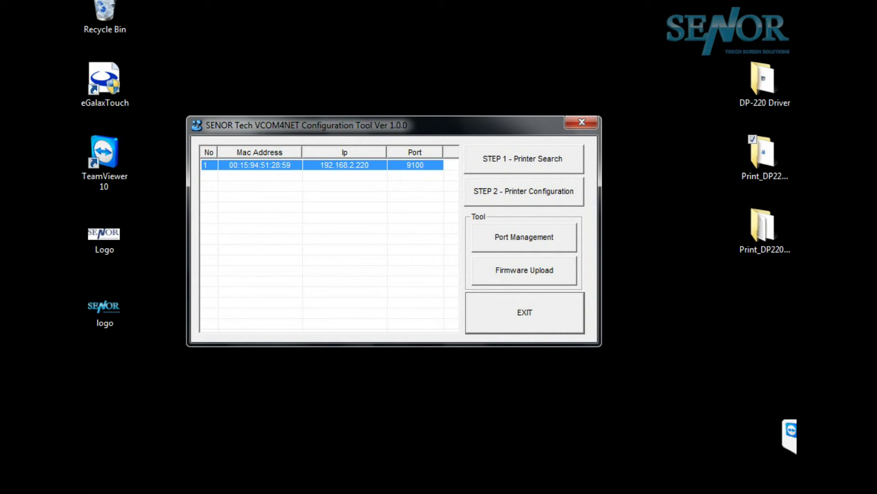
Open Devices and Printers and look through the installed devices and printers.
key("super")
left_click(310, 358)
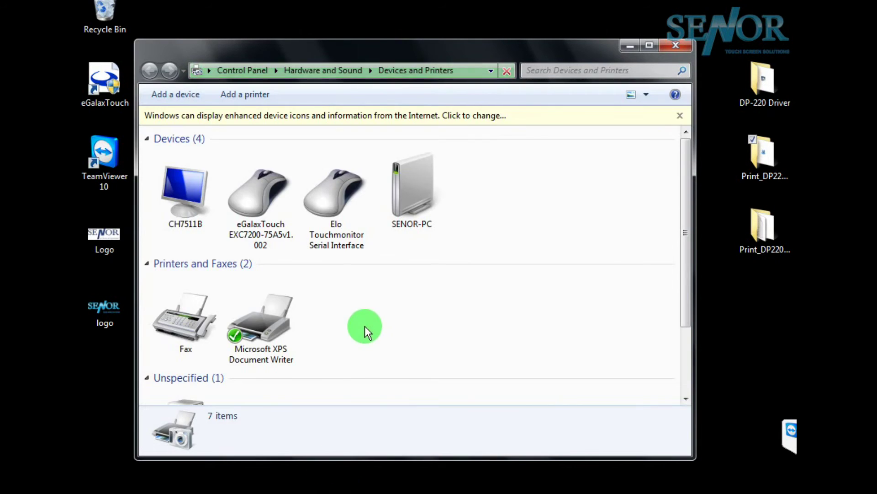
scroll(418, 348, "down", 3)
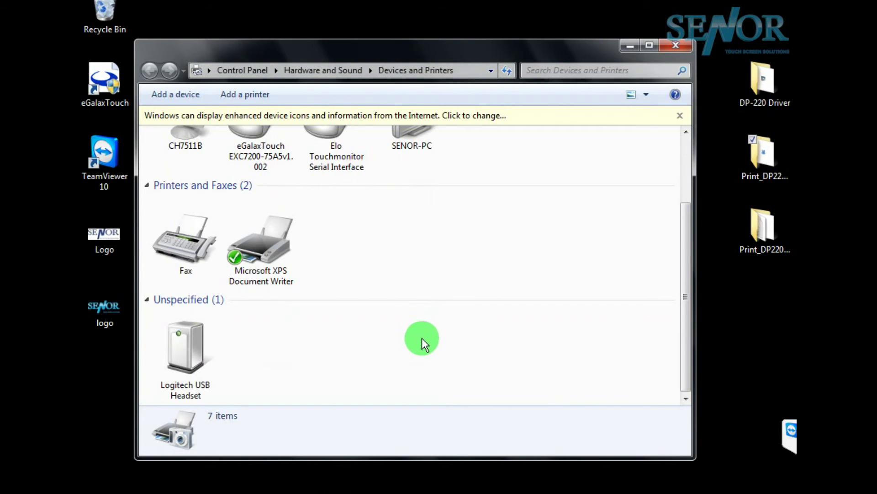
Open the printer properties of the SENOR GDP-220 and show its port settings.
scroll(423, 329, "up", 3)
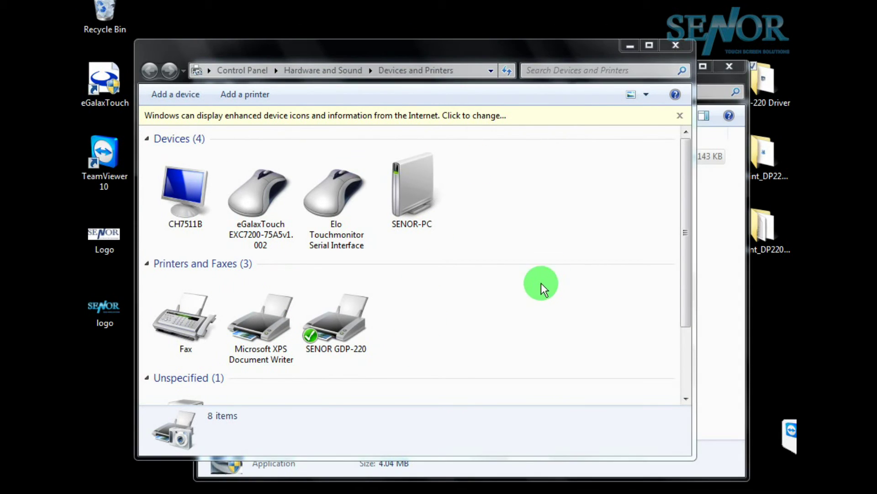
left_click(340, 315)
right_click(341, 325)
left_click(492, 350)
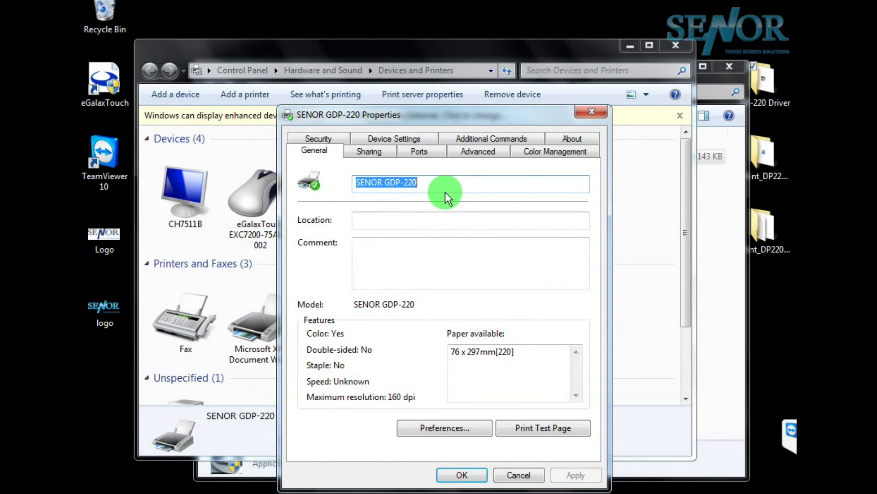
left_click(429, 153)
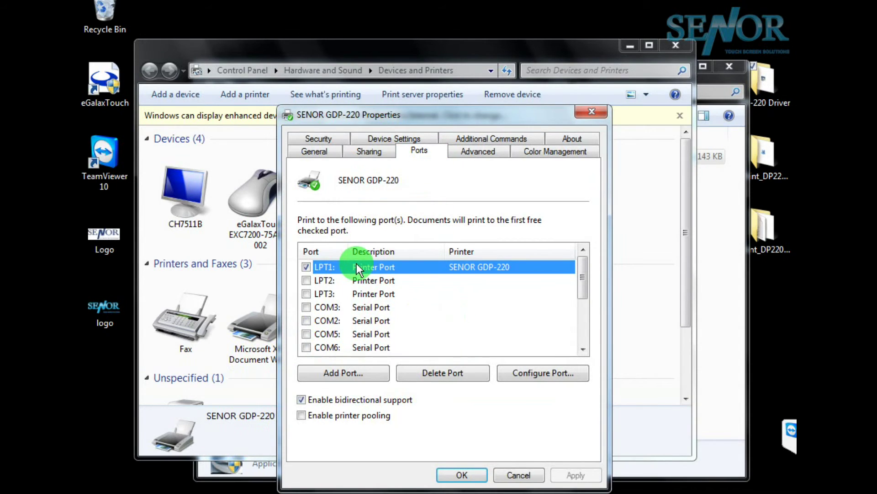
Add a Standard TCP/IP port for the printer with IP address and port name 192.168.2.220, using the Generic Network Card device type.
left_click(349, 374)
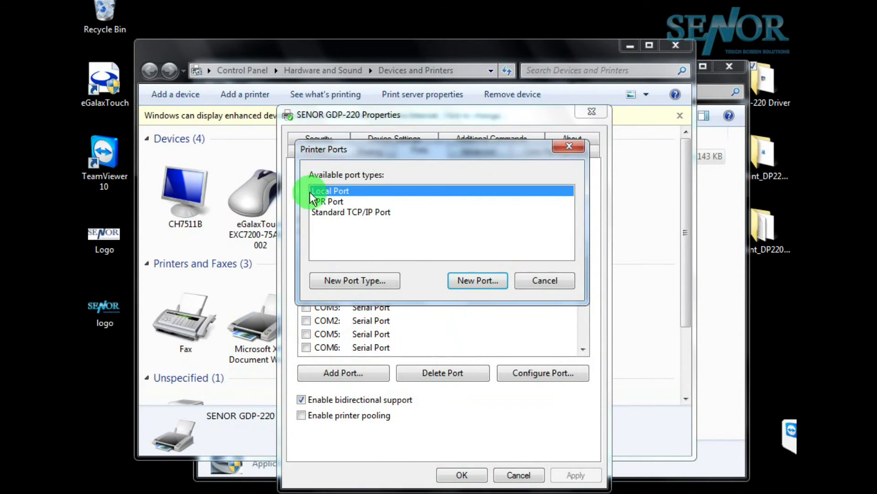
left_click(356, 213)
left_click(478, 281)
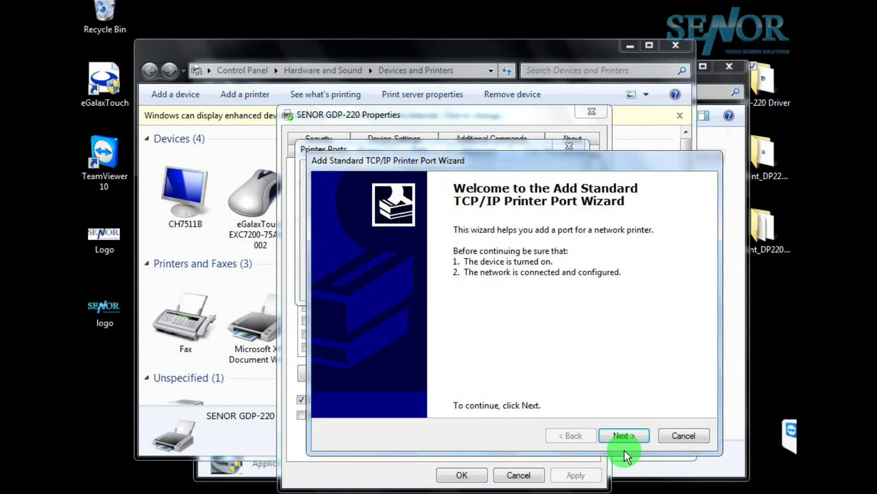
left_click(624, 436)
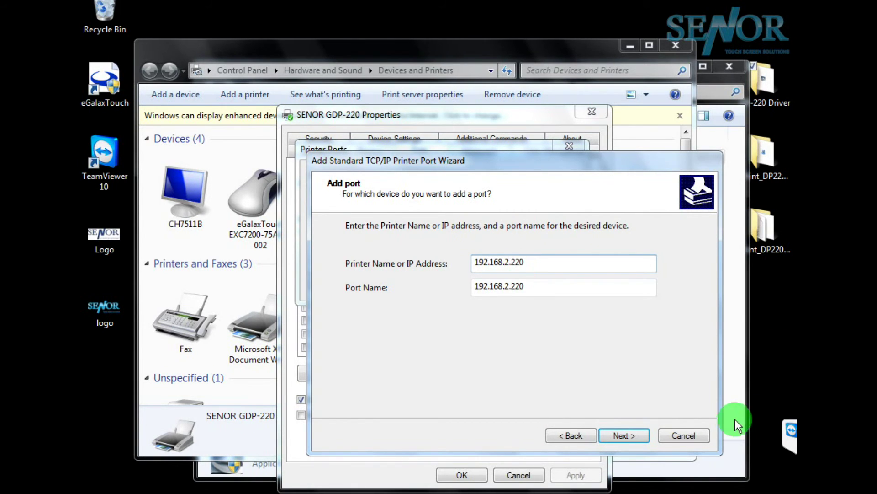
left_click(621, 434)
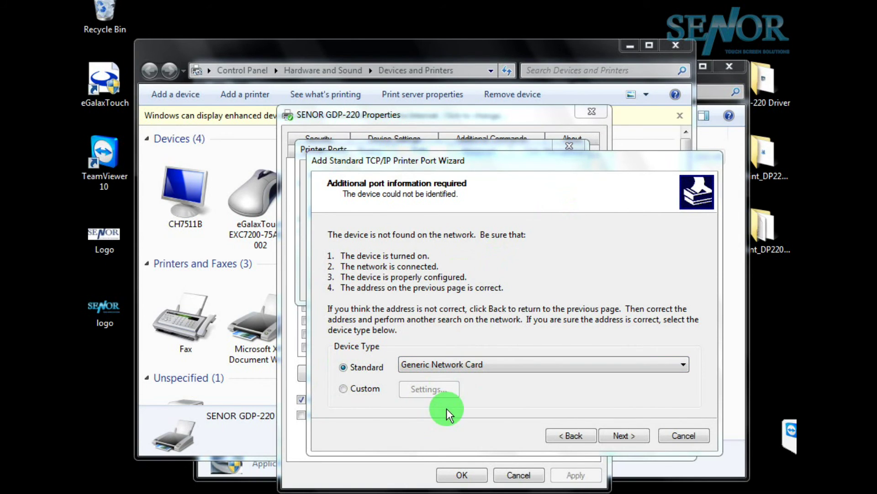
left_click(629, 440)
left_click(632, 441)
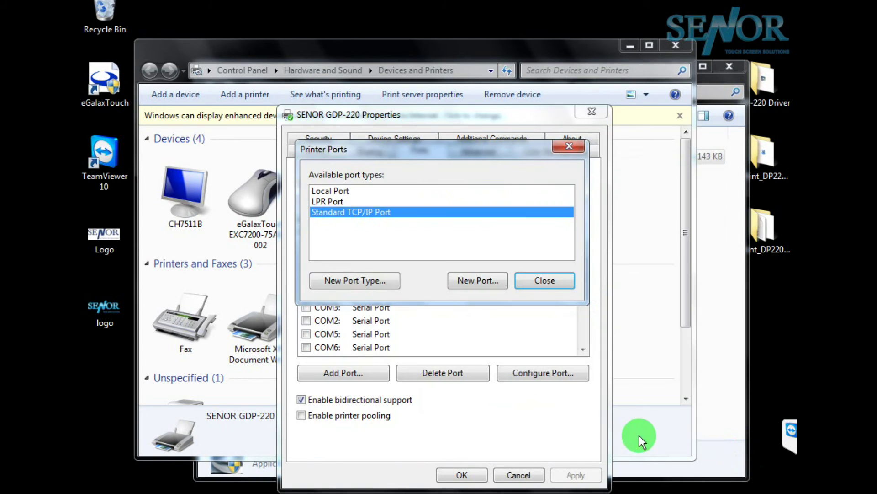
left_click(545, 281)
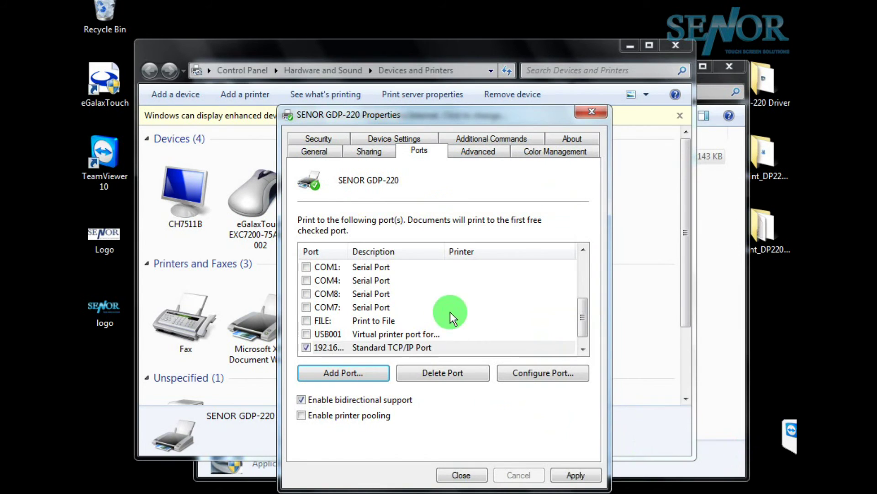
Widen the port name column to check the full address, and apply the 192.168.2.220 port to the printer.
scroll(546, 337, "down", 1)
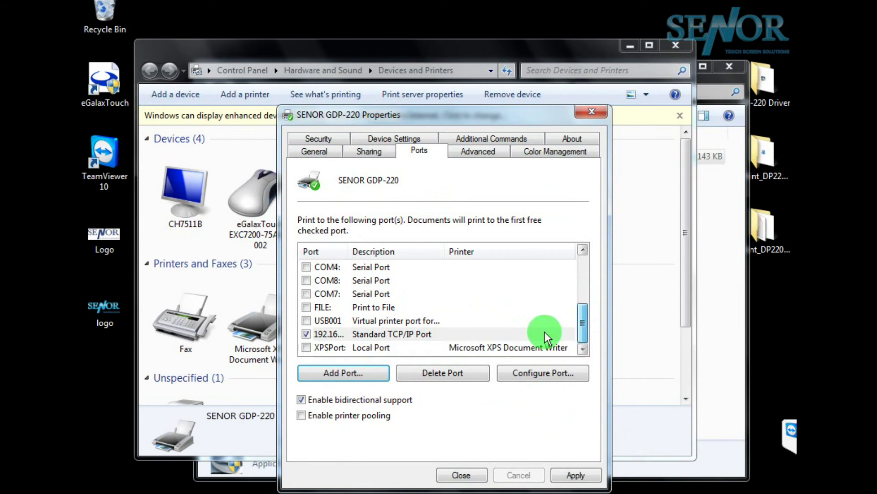
left_click_drag(348, 251, 453, 252)
left_click(349, 335)
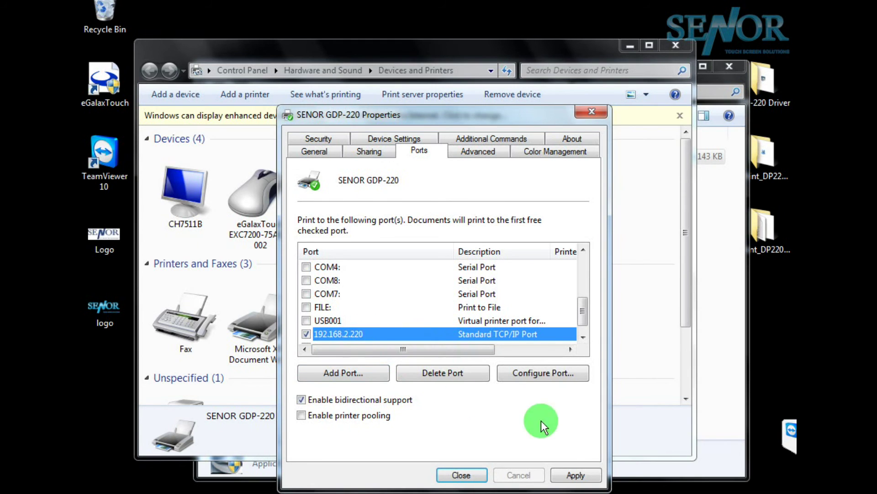
left_click(579, 476)
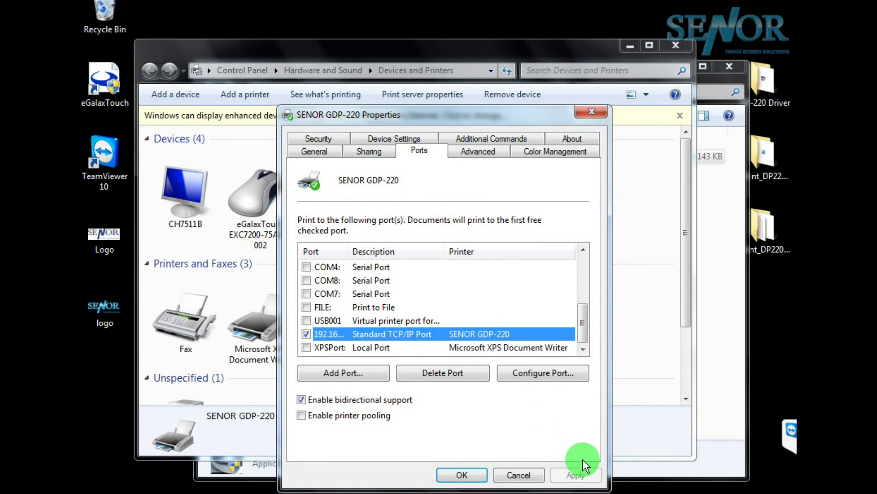
Print a test page from the printer's general properties, and close the properties with the settings accepted.
left_click(333, 156)
left_click(549, 427)
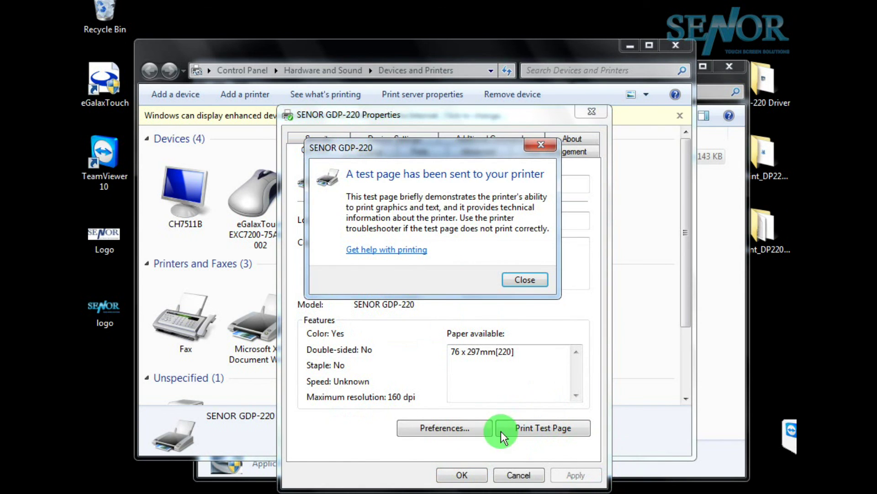
left_click(526, 280)
left_click(462, 474)
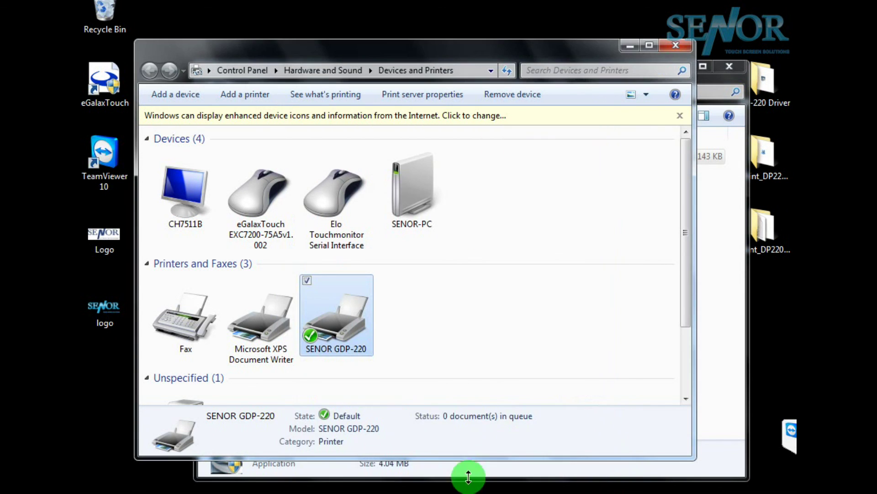
Deselect the printer and minimize the Devices and Printers window.
left_click(498, 336)
left_click(630, 45)
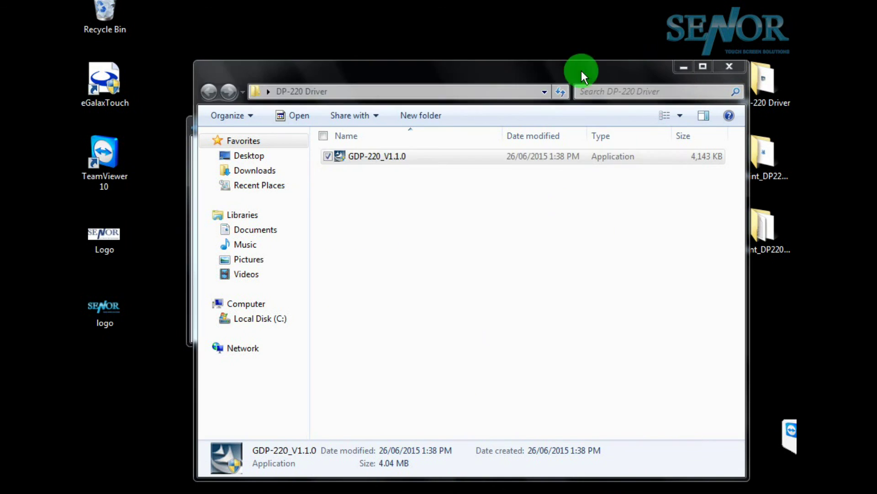
left_click(582, 318)
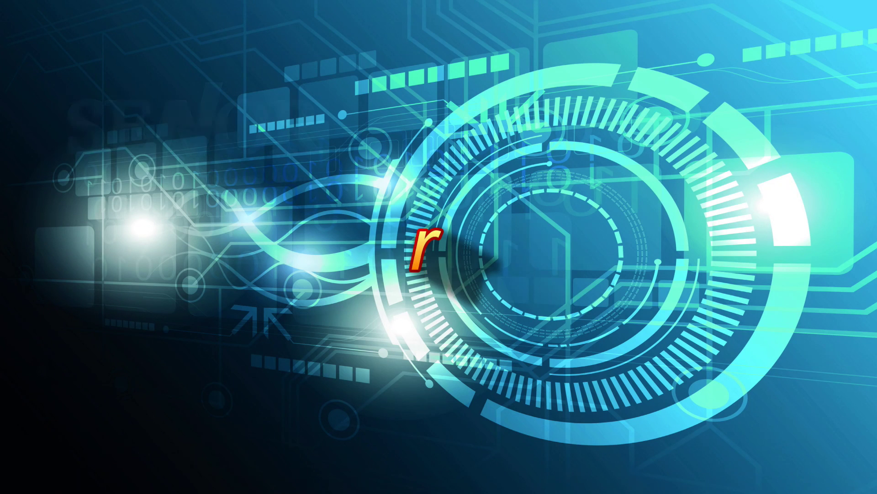